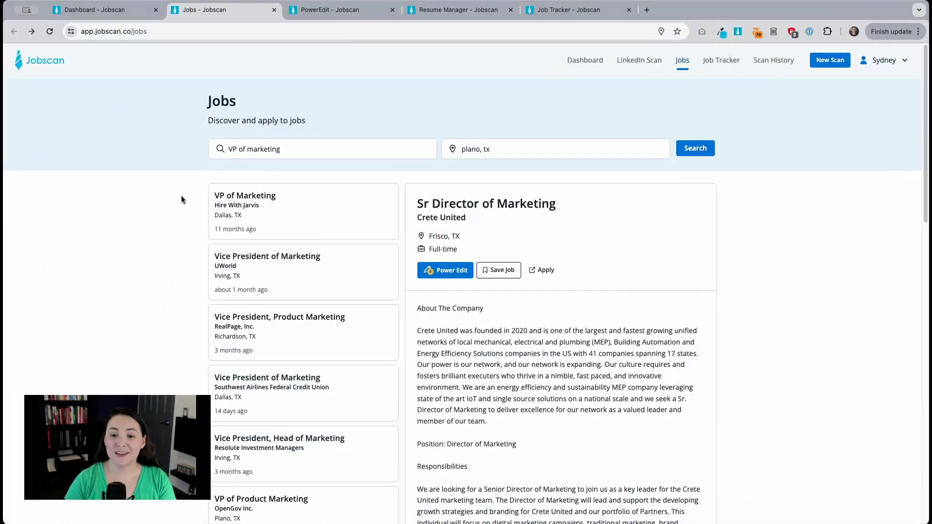
# Step: Start a PowerEdit scan of Marketing Manager Resume against the Crete United Sr Director of Marketing job
pyautogui.doubleClick(217, 102)
pyautogui.click(170, 123)
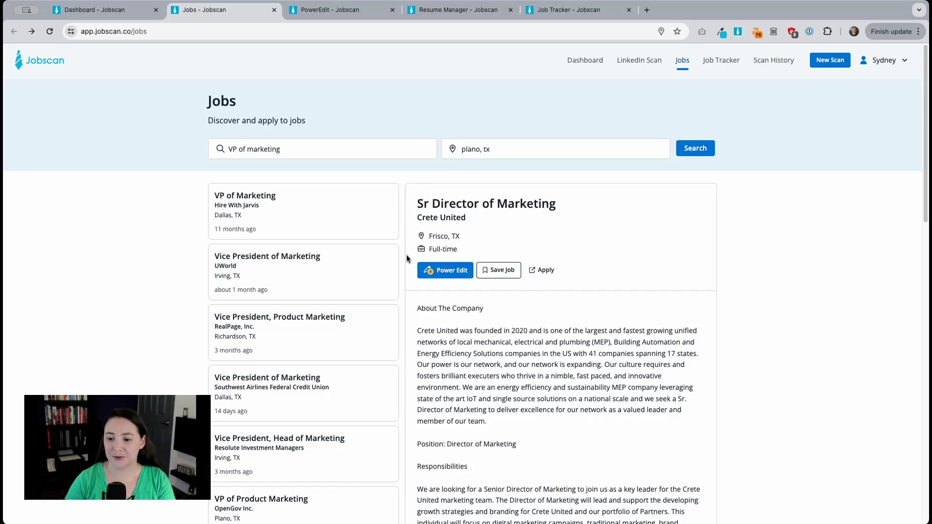
pyautogui.click(449, 275)
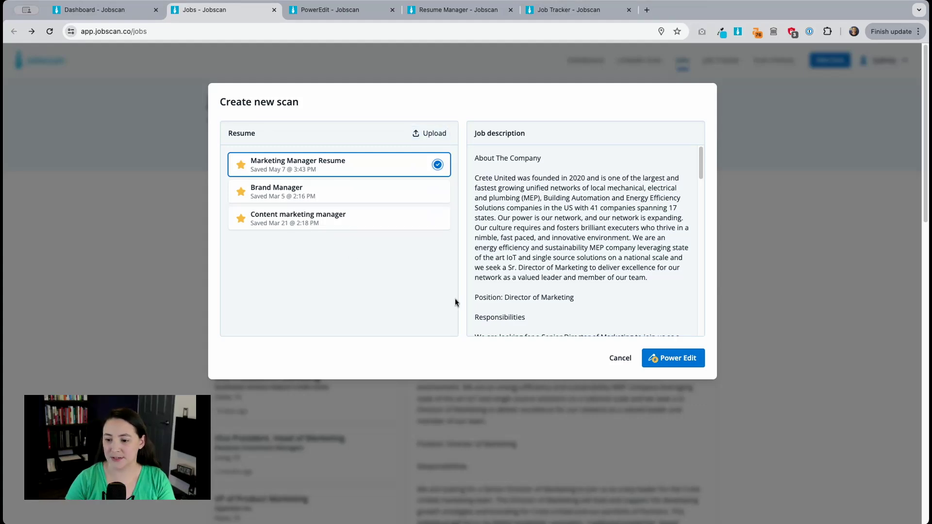
pyautogui.click(668, 357)
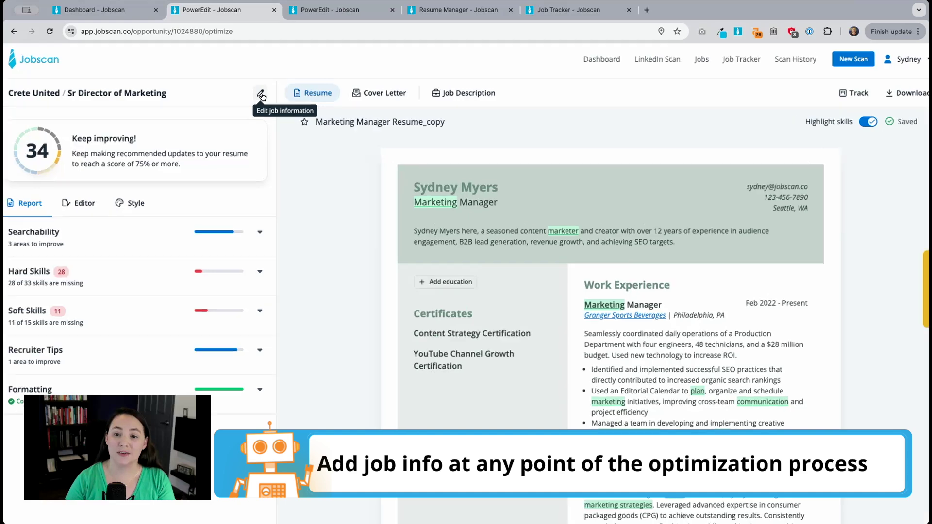
# Step: Review the job details: Crete United, Sr Director of Marketing, and the listing URL
pyautogui.click(261, 93)
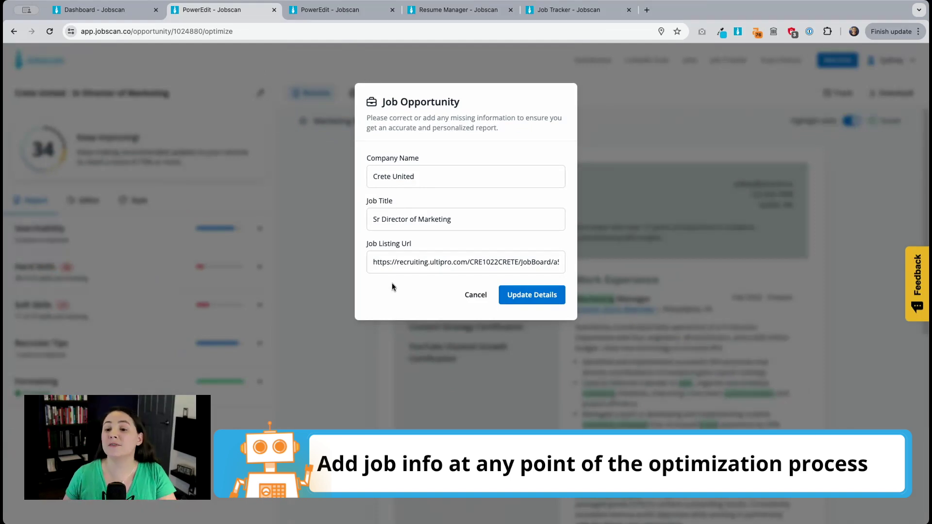
pyautogui.click(470, 296)
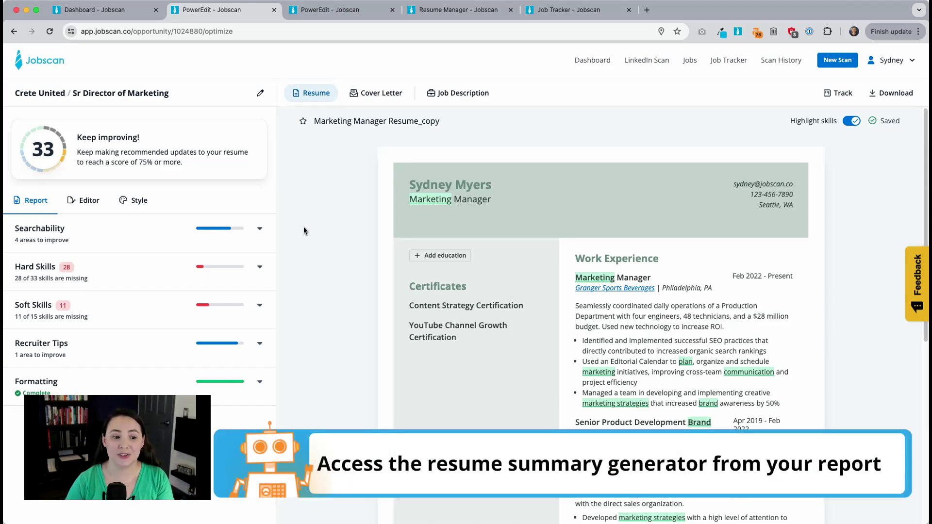
# Step: Check the resume's profile and Summary fields in the Editor
pyautogui.click(87, 204)
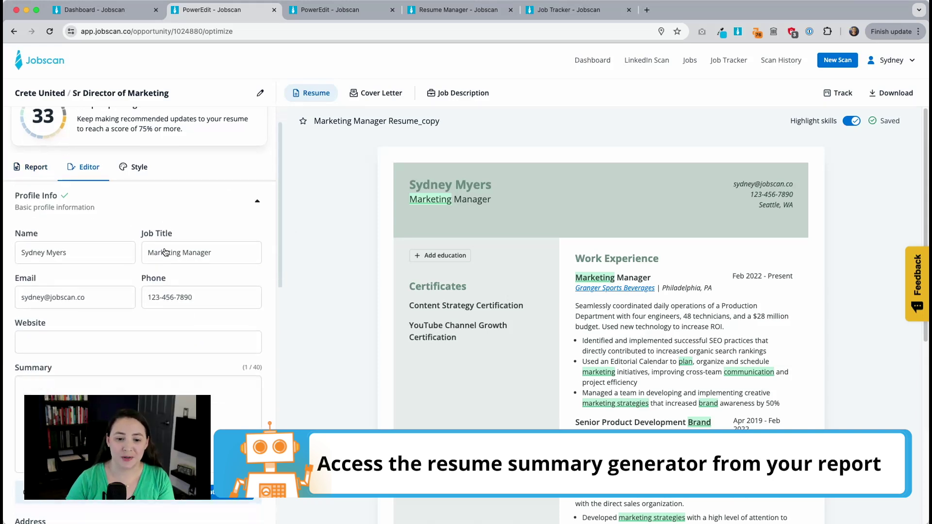
pyautogui.scroll(-2, 165, 248)
pyautogui.scroll(-3, 165, 248)
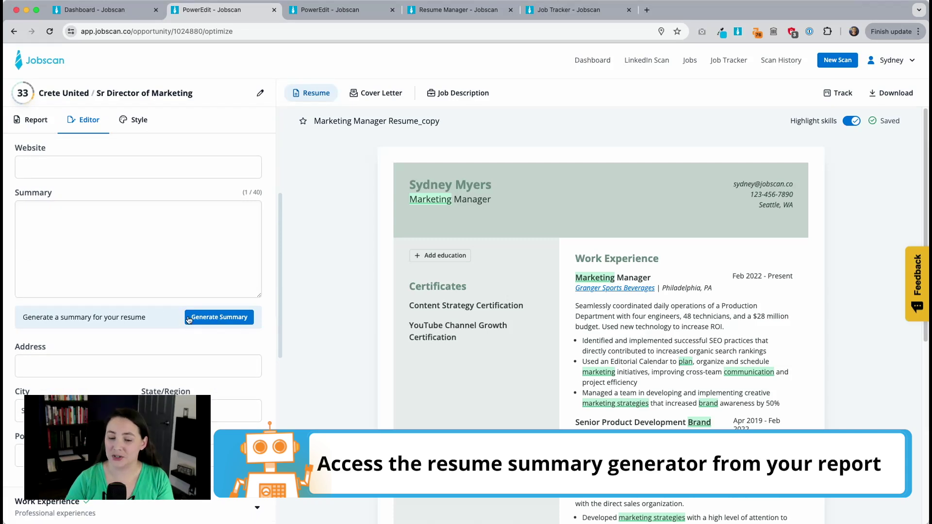
pyautogui.scroll(4, 140, 282)
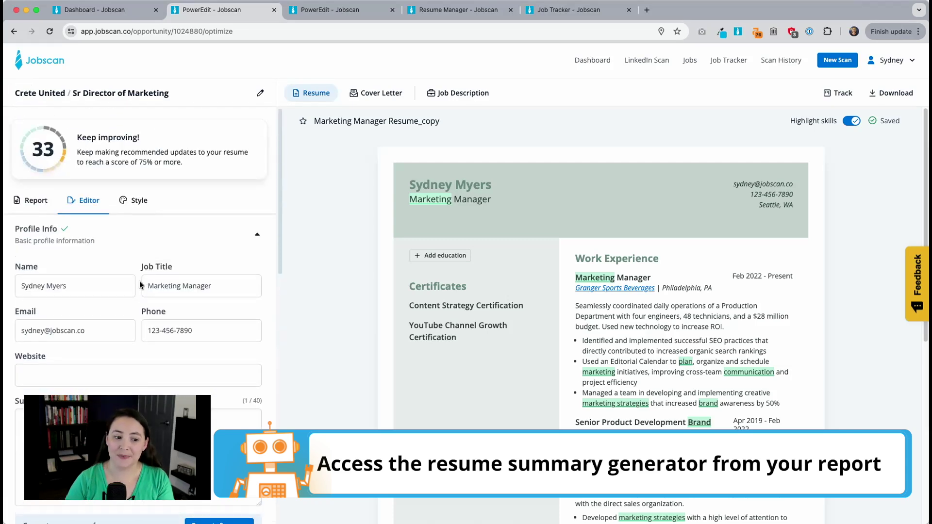
# Step: In the report, expand Searchability to the missing-summary warning and generate a summary
pyautogui.click(33, 198)
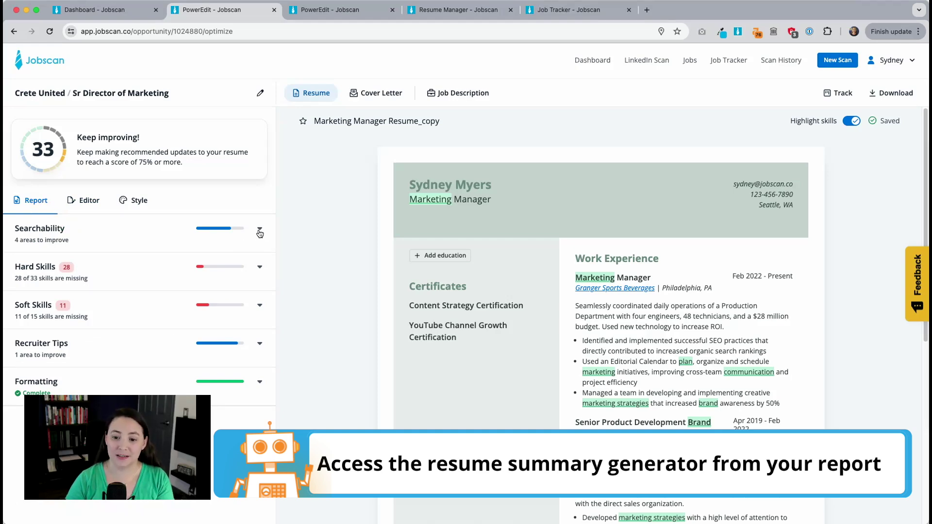
pyautogui.click(261, 231)
pyautogui.scroll(-6, 153, 277)
pyautogui.scroll(-10, 153, 282)
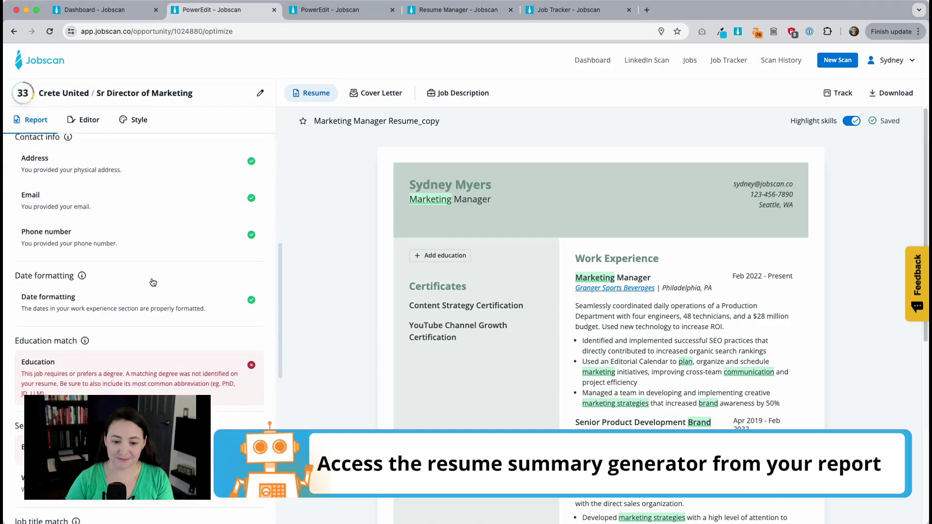
pyautogui.scroll(-1, 153, 279)
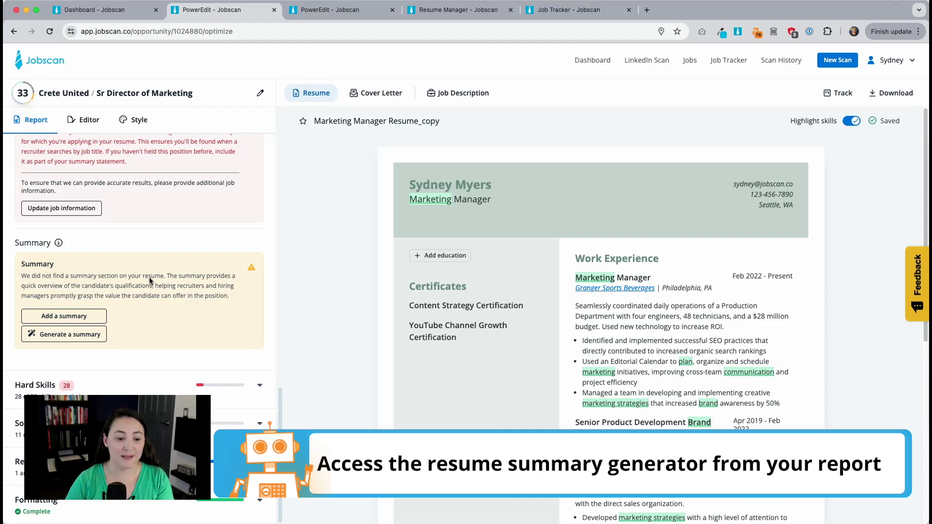
pyautogui.click(59, 336)
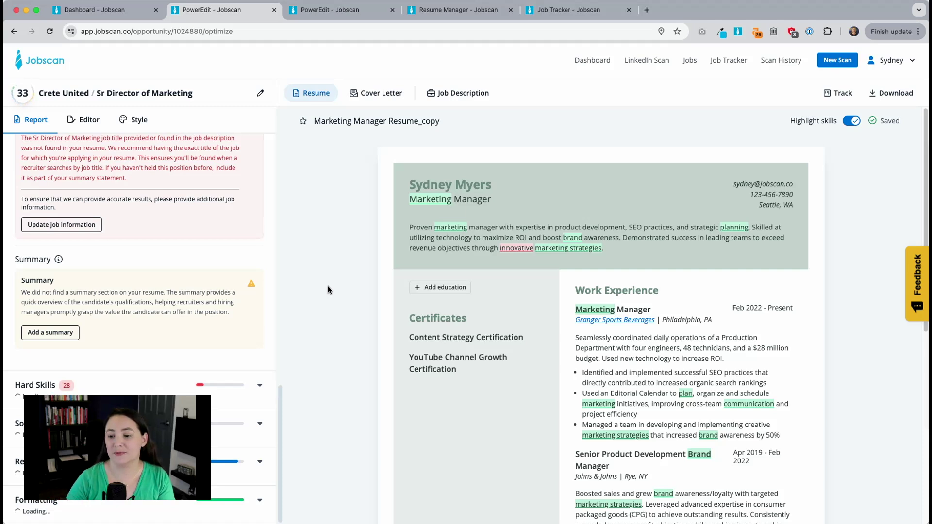
# Step: Delete 'manager' so the summary opens 'Proven marketing with expertise…', raising the score to 36
pyautogui.click(480, 226)
pyautogui.doubleClick(479, 227)
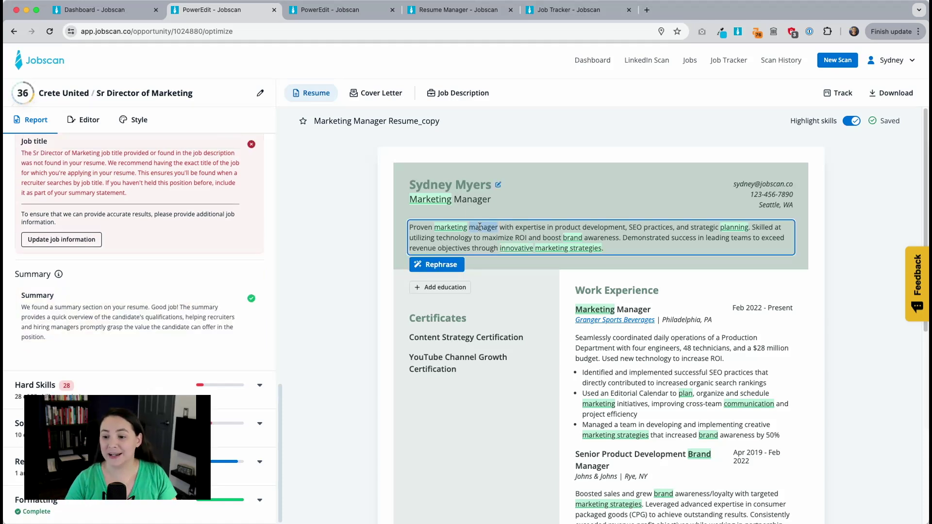
pyautogui.press('BackSpace')
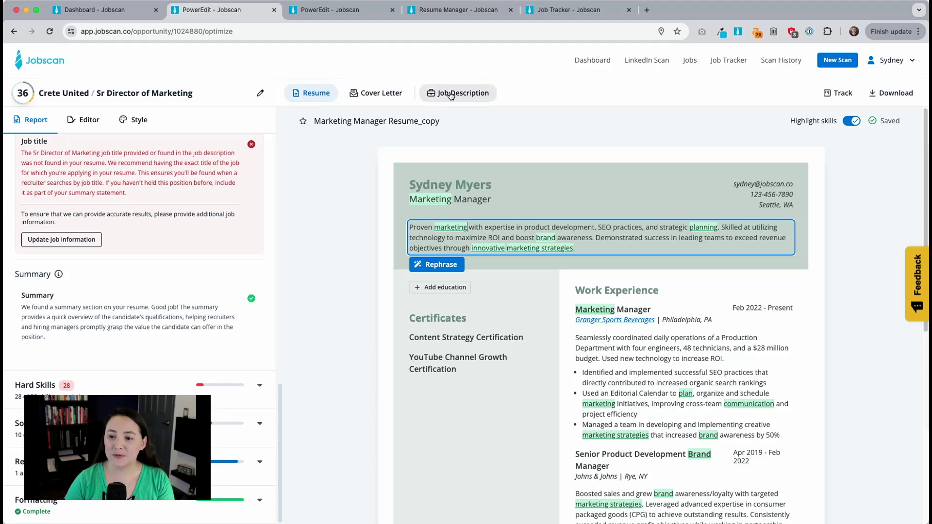
# Step: Show the Crete United job description, collapse Searchability and expand Hard Skills (28 of 33 missing)
pyautogui.click(450, 94)
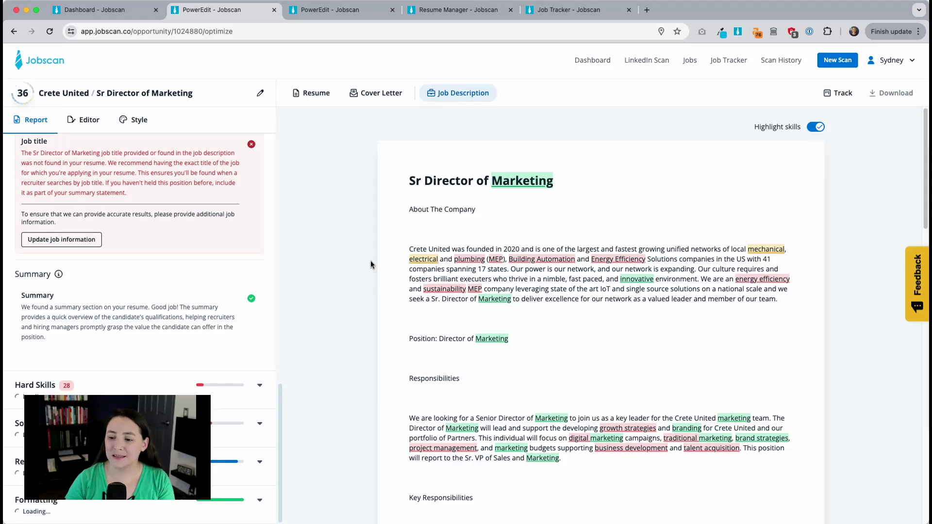
pyautogui.scroll(-3, 371, 260)
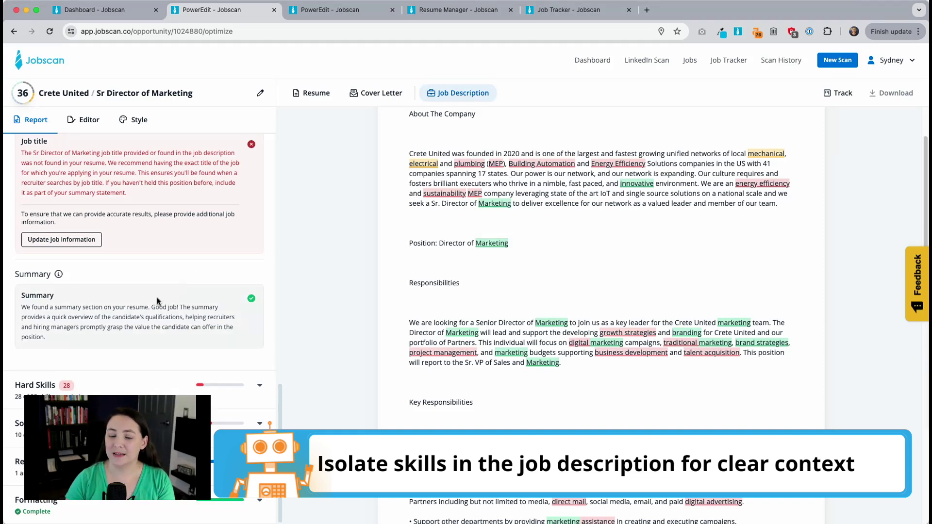
pyautogui.scroll(10, 141, 284)
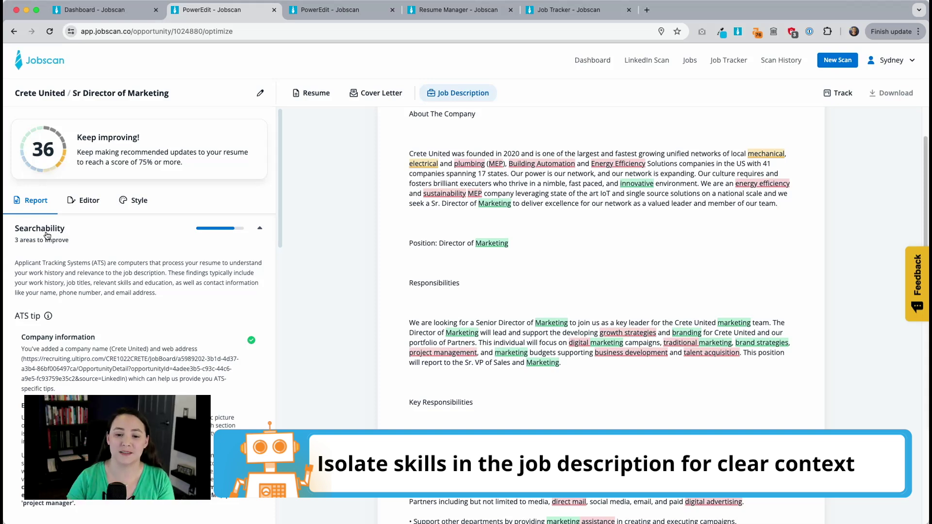
pyautogui.click(261, 228)
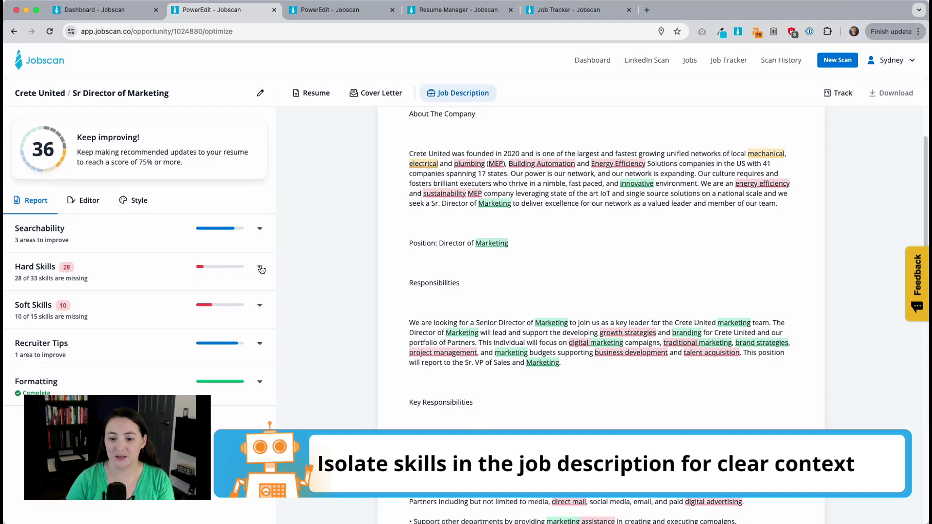
pyautogui.click(260, 267)
# Step: View phrase suggestions for the missing Energy Efficiency skill, then close them
pyautogui.scroll(-3, 147, 286)
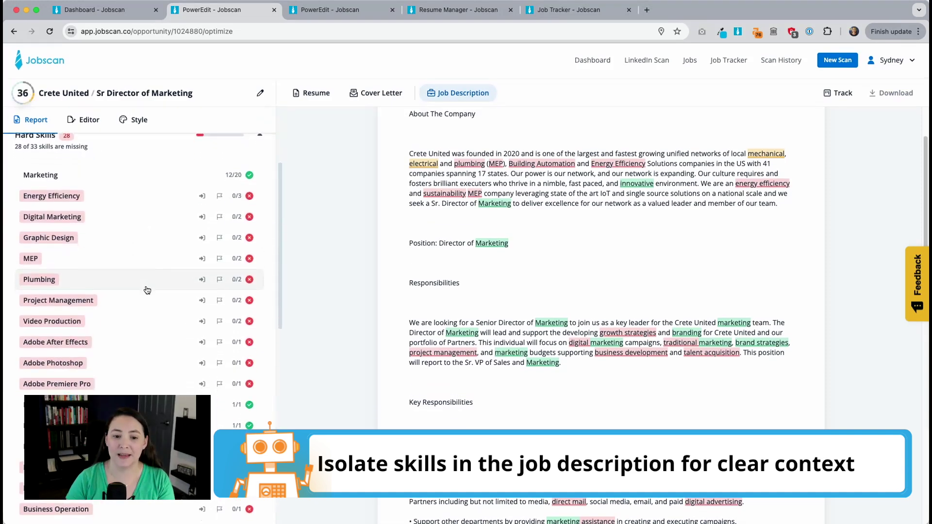
pyautogui.click(40, 197)
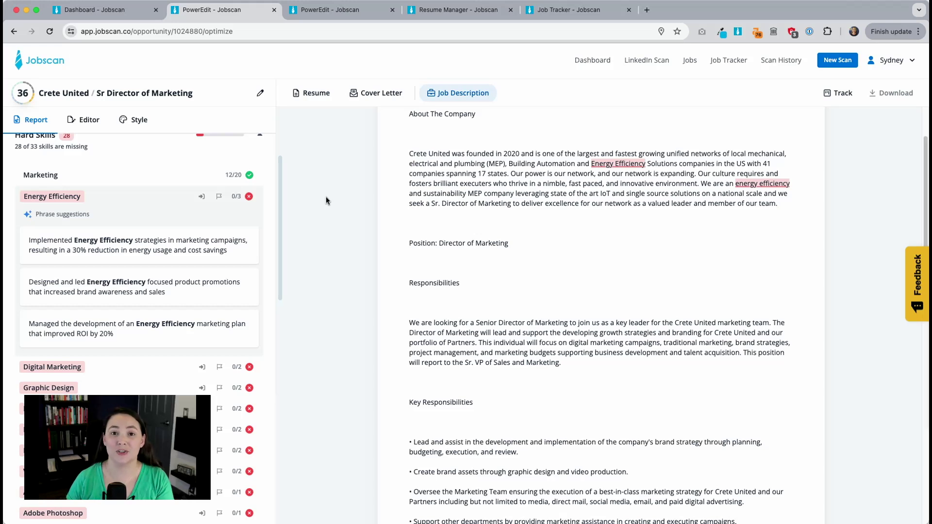
pyautogui.scroll(2, 124, 233)
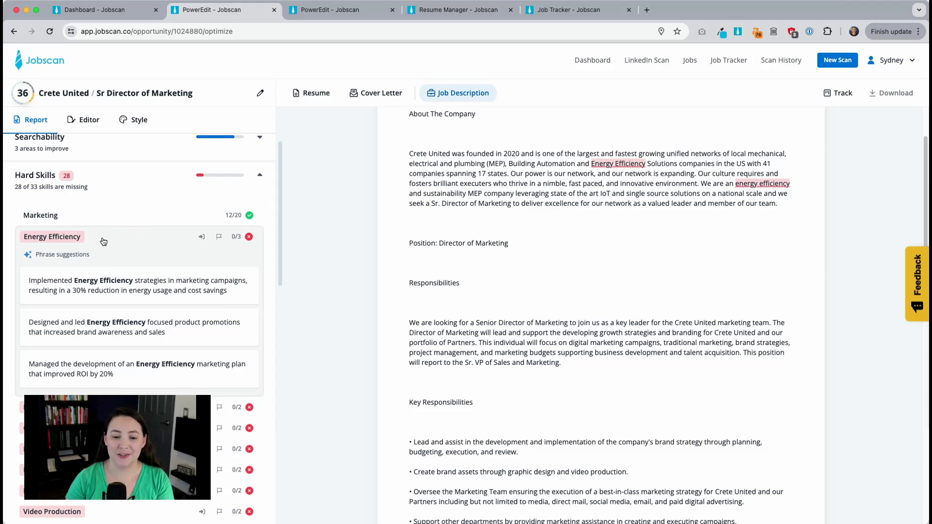
pyautogui.click(104, 241)
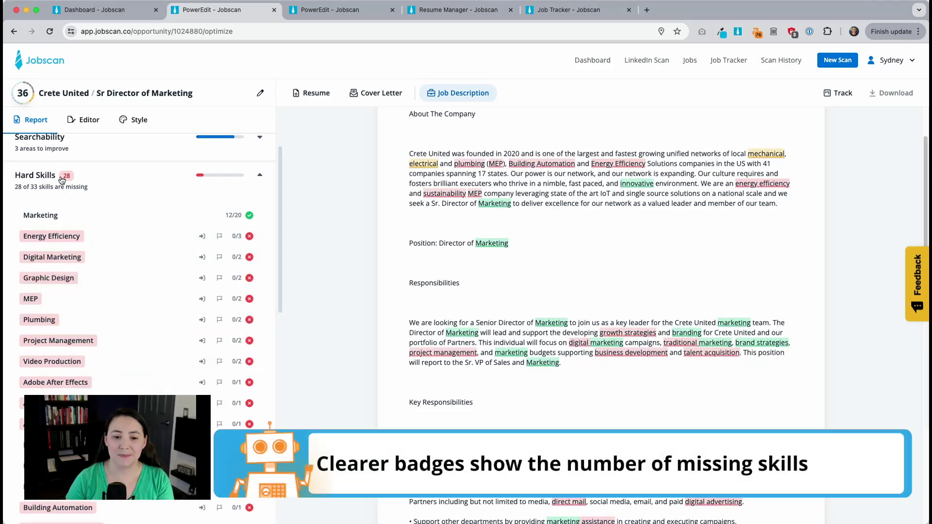
# Step: Collapse Hard Skills so the report shows 28 missing hard skills and 10 of 15 soft skills
pyautogui.scroll(5, 62, 180)
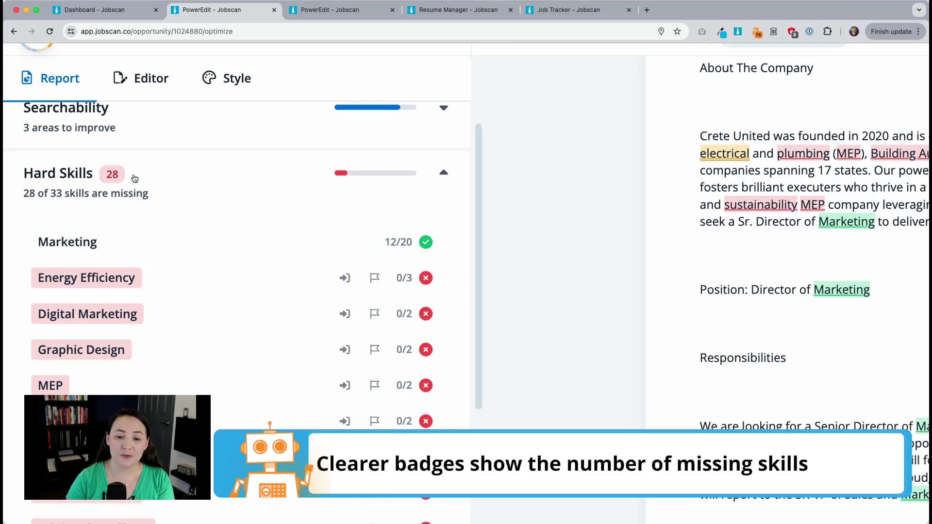
pyautogui.click(170, 174)
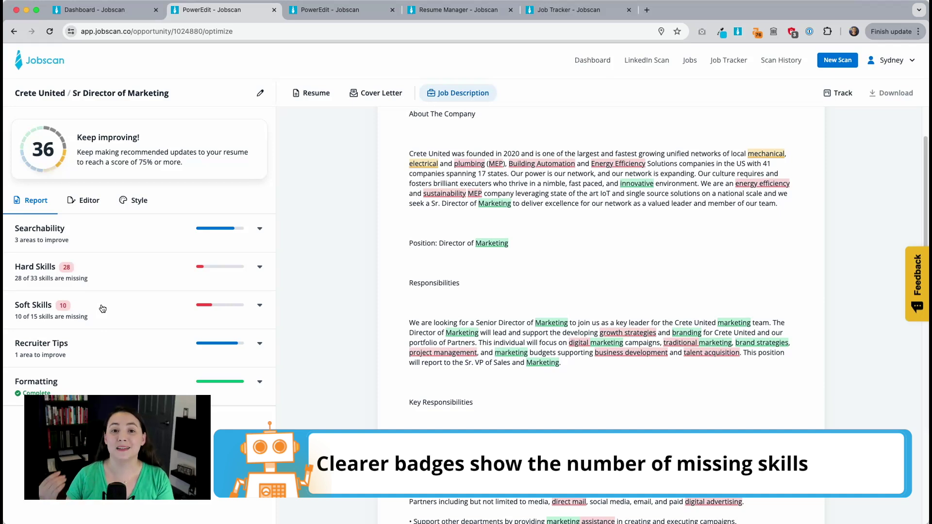
# Step: Expand and re-collapse the Hard Skills list, then bring up the account menu
pyautogui.click(114, 269)
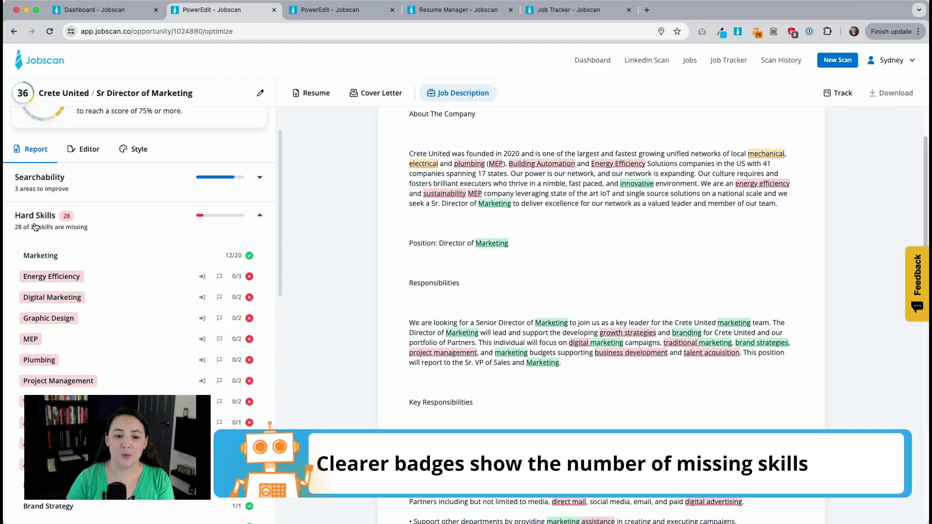
pyautogui.click(128, 221)
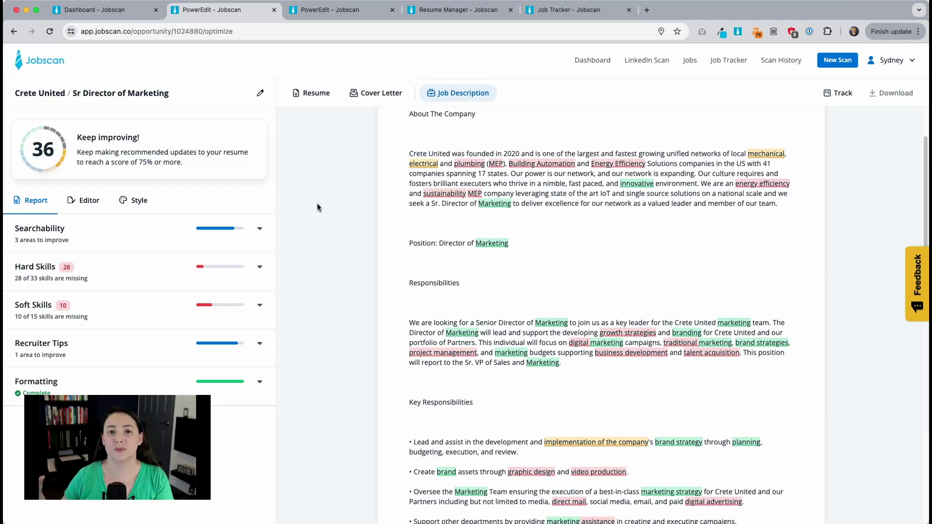
pyautogui.scroll(5, 855, 104)
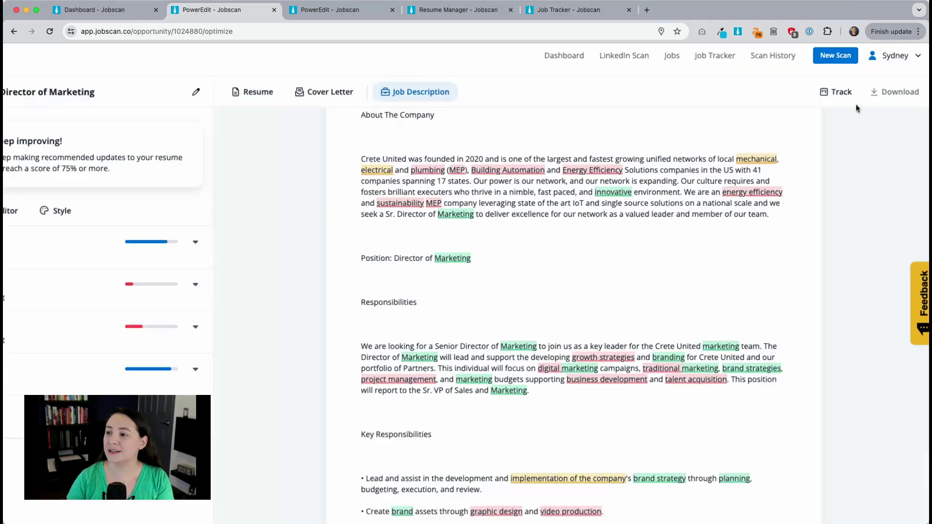
pyautogui.scroll(4, 855, 103)
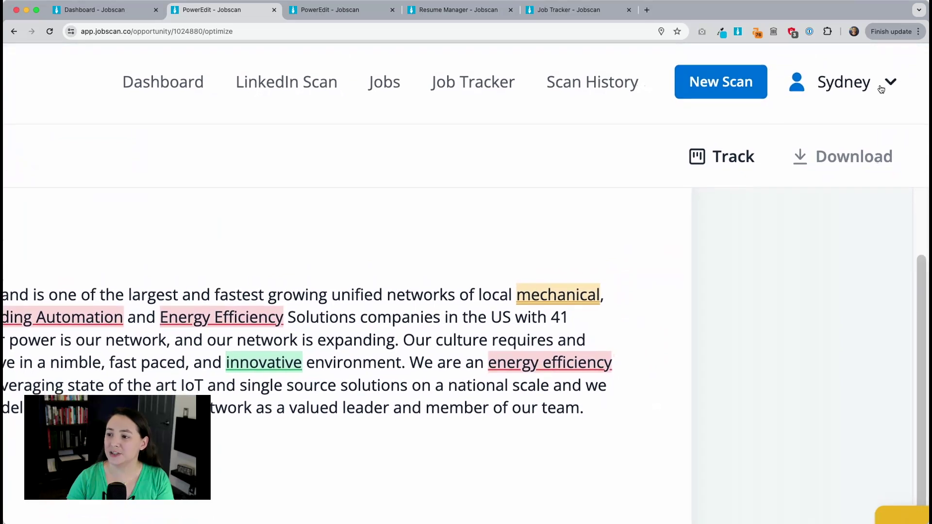
pyautogui.click(889, 86)
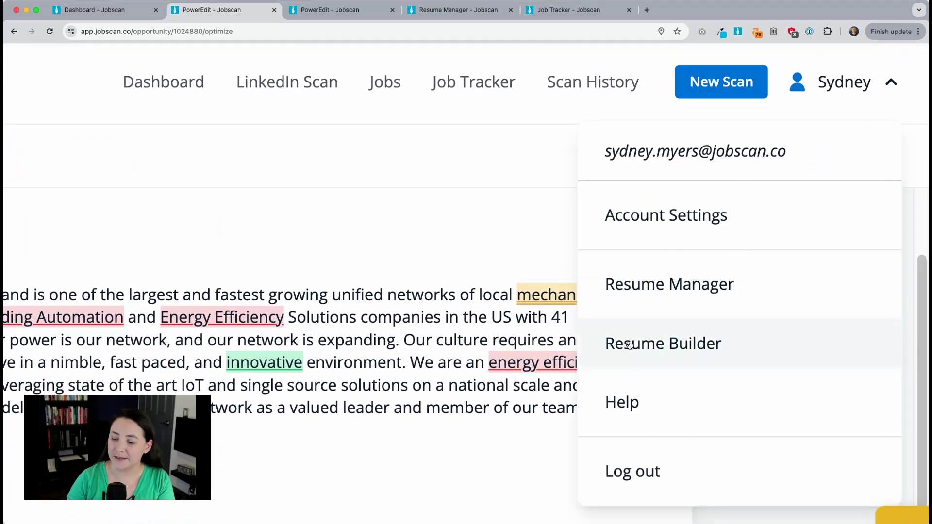
# Step: Go to Resume Manager to list the base resumes and tailored copies
pyautogui.click(655, 285)
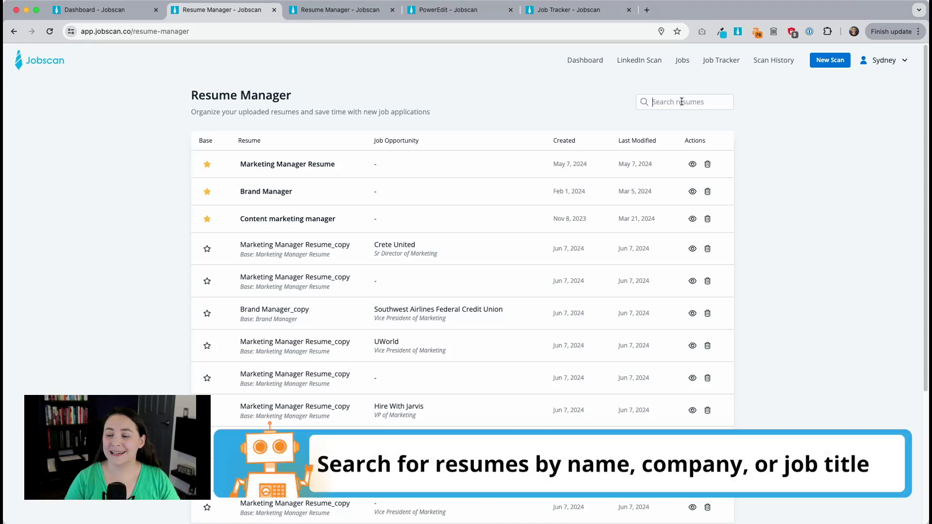
# Step: Search the resumes for 'jobscan', leaving 12 matching resumes
pyautogui.scroll(5, 684, 102)
pyautogui.scroll(3, 685, 102)
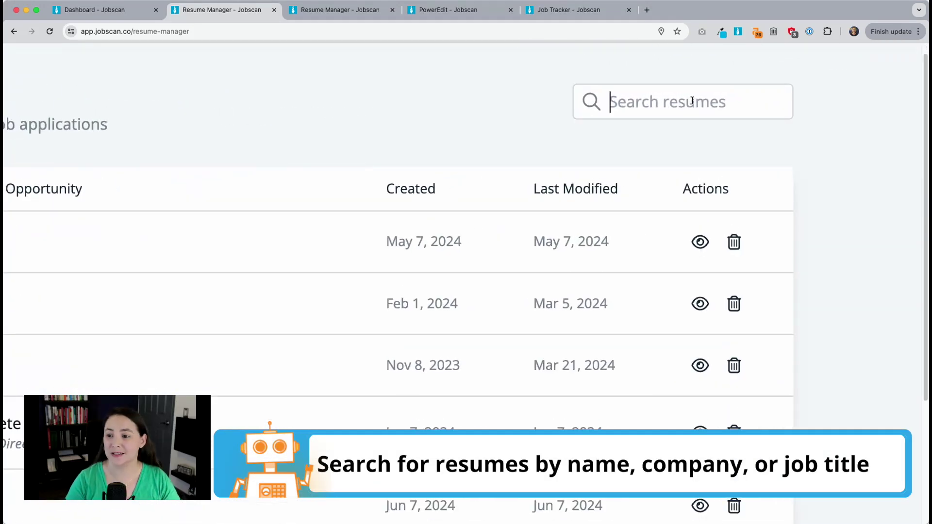
pyautogui.scroll(-8, 692, 100)
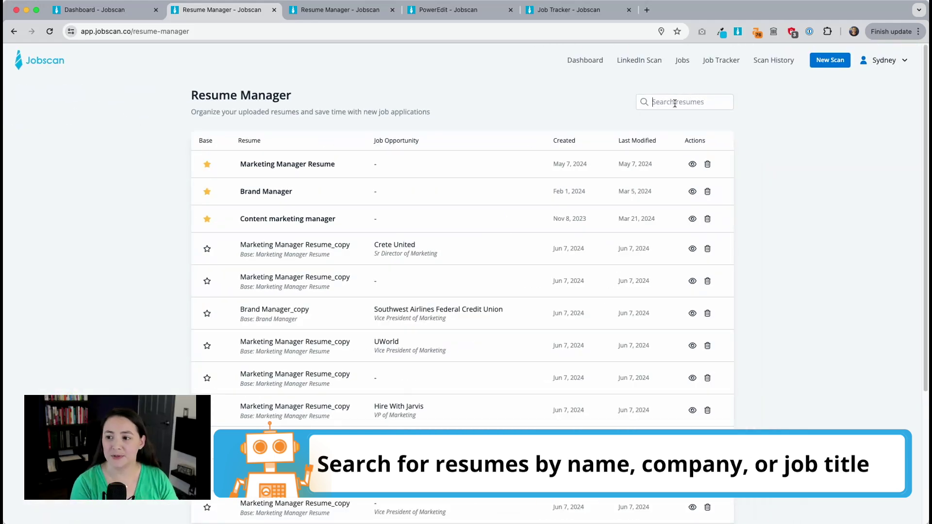
pyautogui.write('jobscan')
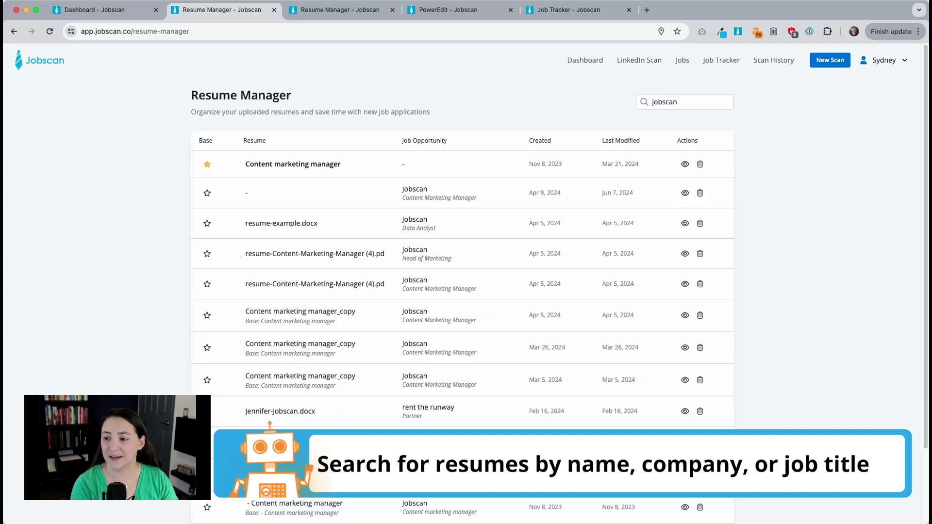
pyautogui.scroll(-2, 488, 239)
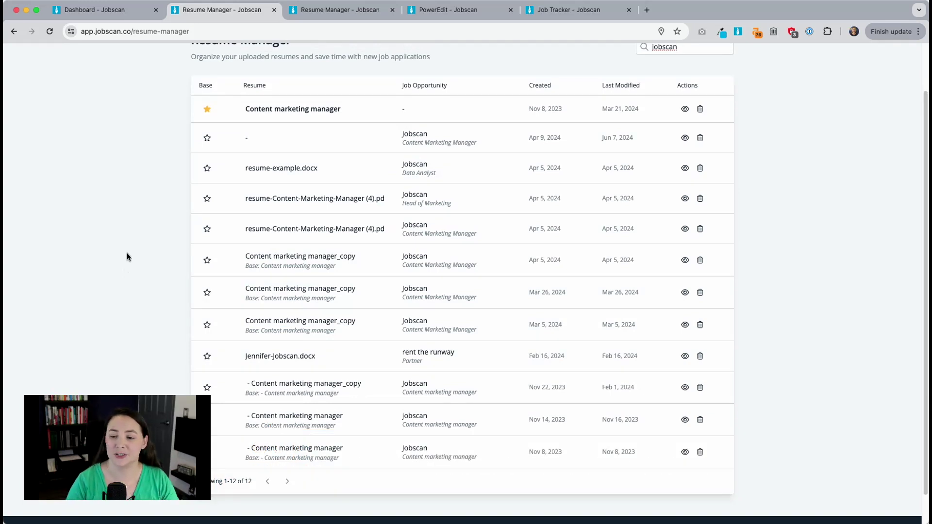
pyautogui.scroll(2, 127, 257)
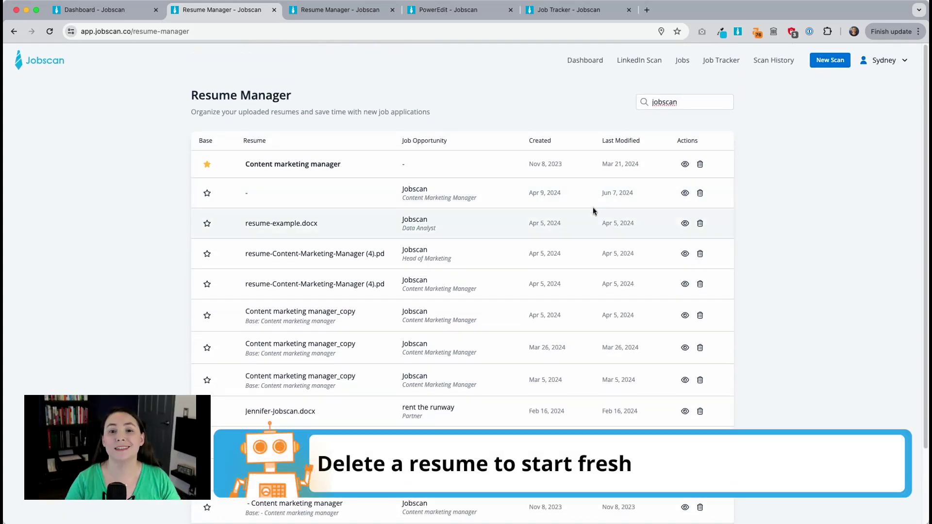
# Step: Search resumes for 'bolt', delete the Bolt resume, and go to the Job Tracker board
pyautogui.doubleClick(701, 103)
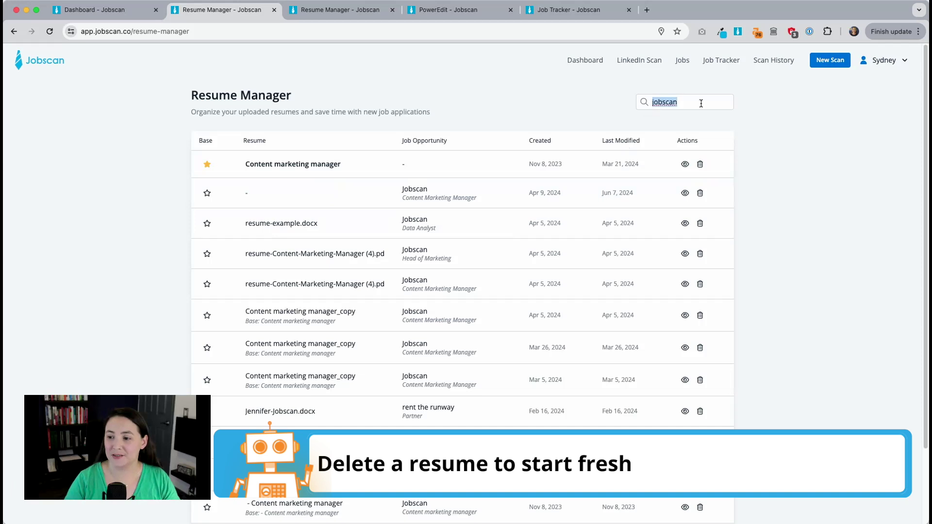
pyautogui.write('bolt')
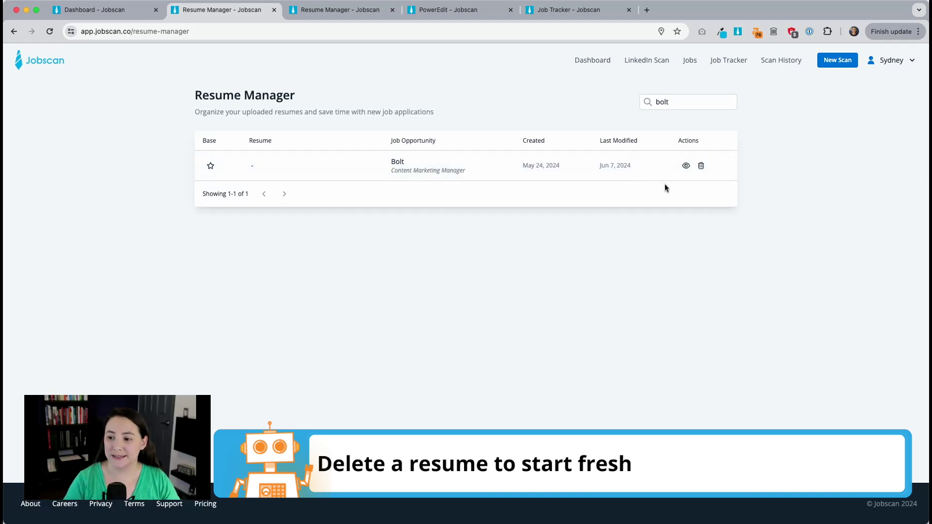
pyautogui.click(700, 166)
pyautogui.click(544, 144)
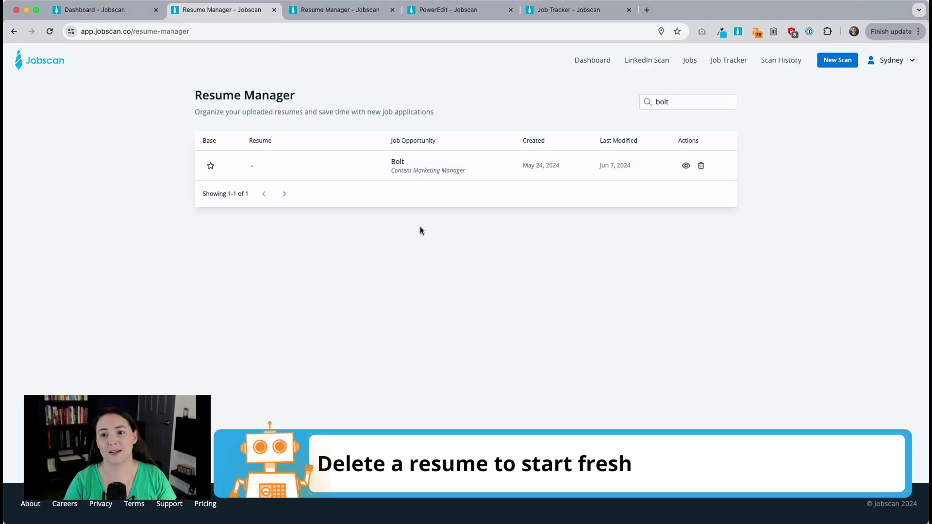
pyautogui.click(551, 10)
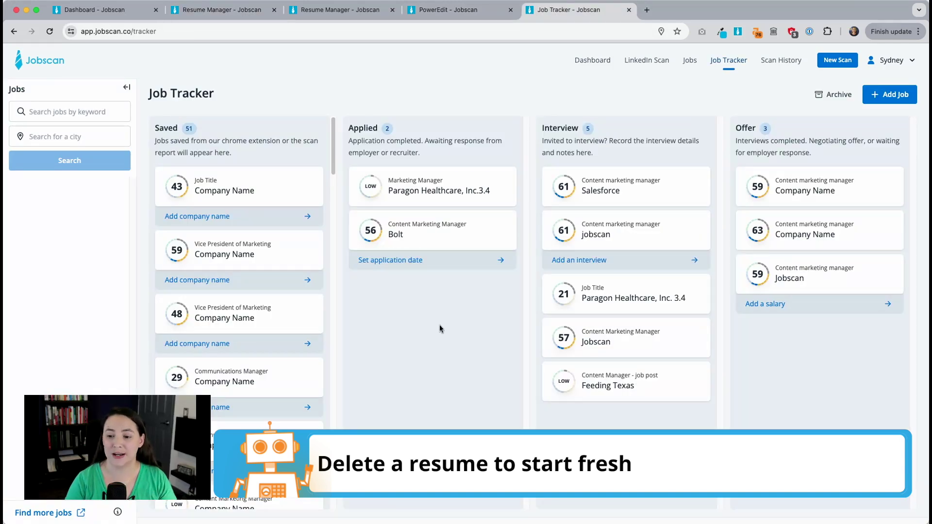
# Step: Open the Bolt Content Marketing Manager card under Applied and view its attached resume scoring 56
pyautogui.click(434, 238)
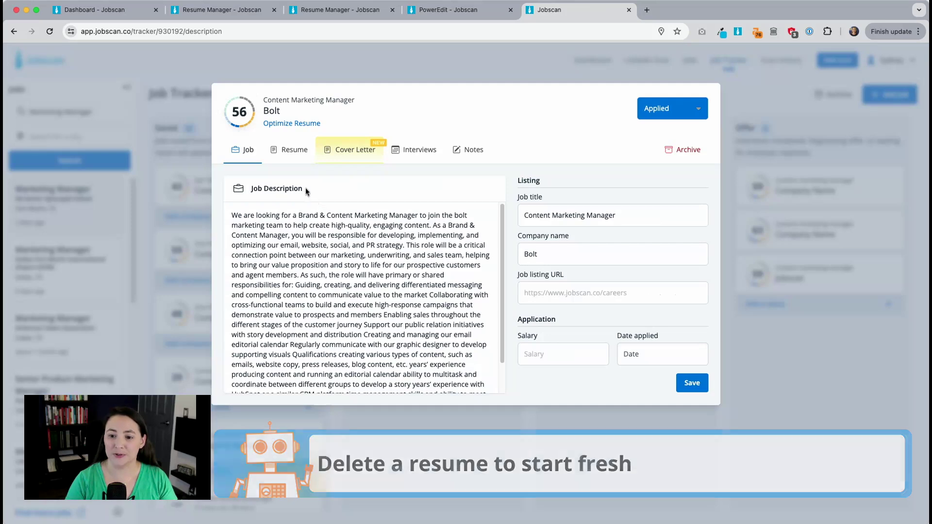
pyautogui.click(287, 152)
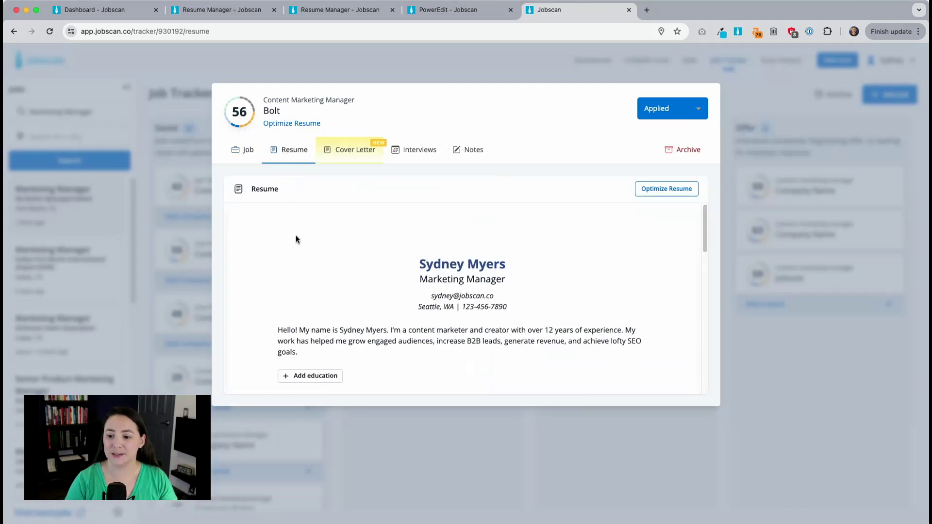
pyautogui.scroll(-10, 295, 243)
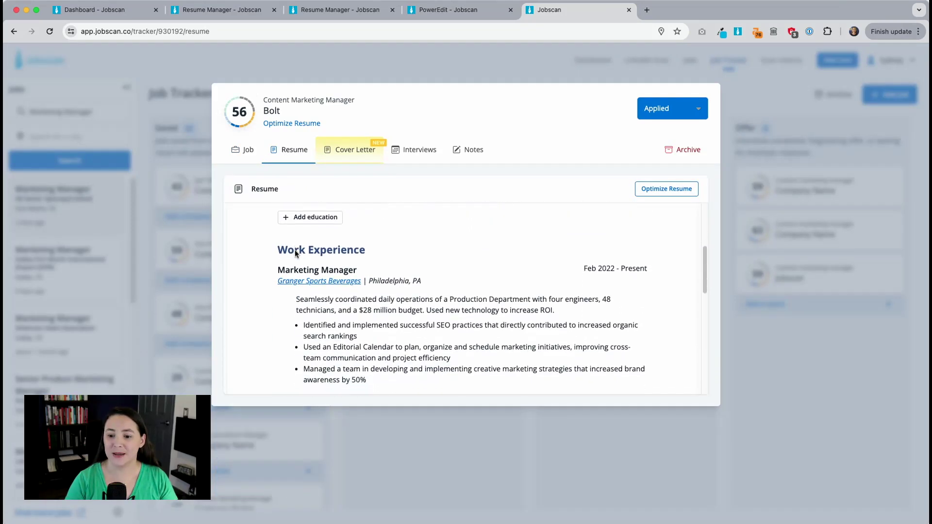
pyautogui.scroll(10, 295, 253)
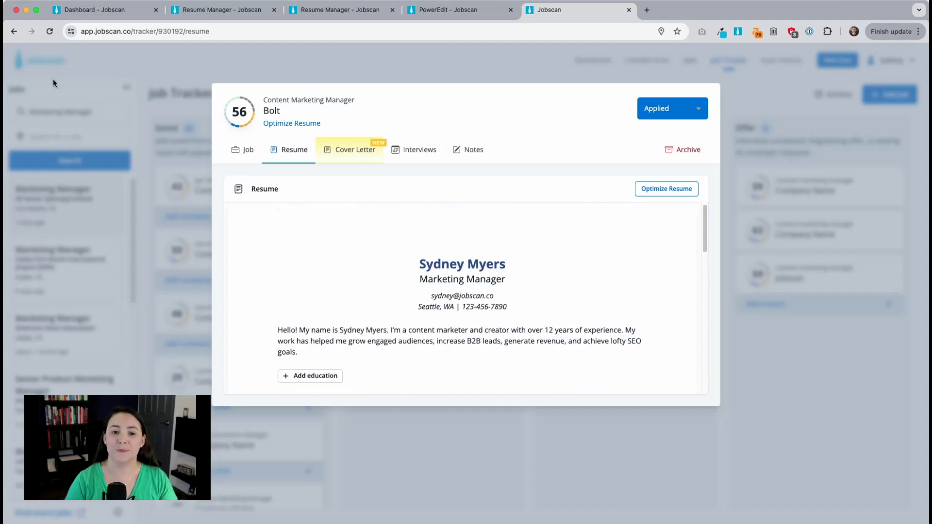
# Step: Reload so the Bolt job shows the Add Resume list, then return to the PowerEdit resume scoring 73
pyautogui.click(49, 32)
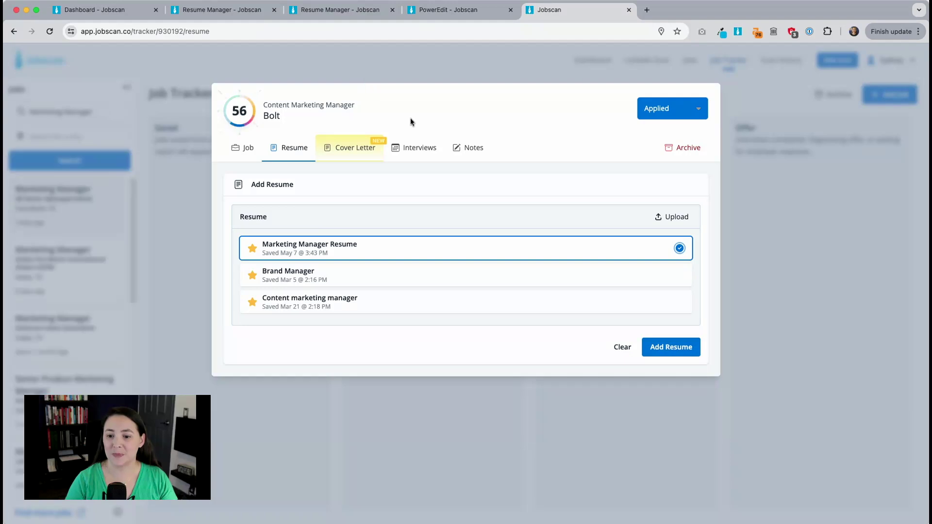
pyautogui.moveTo(285, 252)
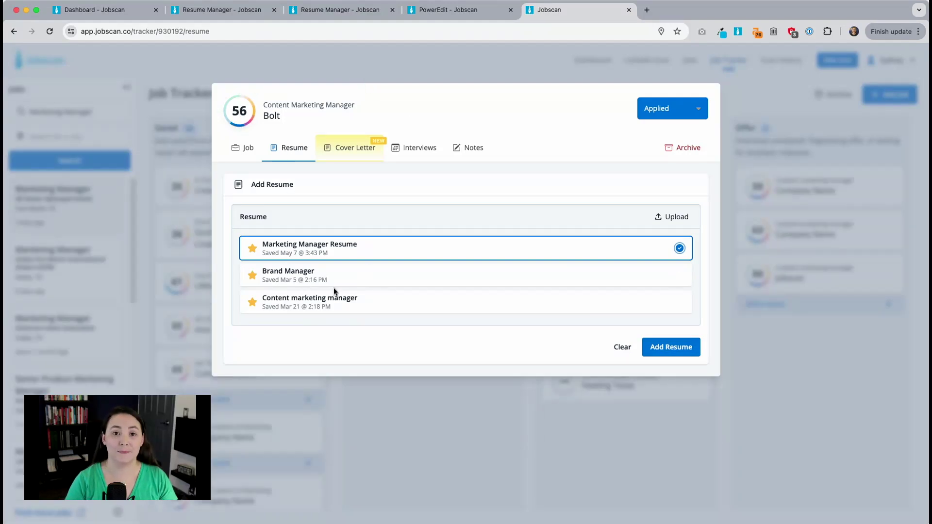
pyautogui.moveTo(363, 306)
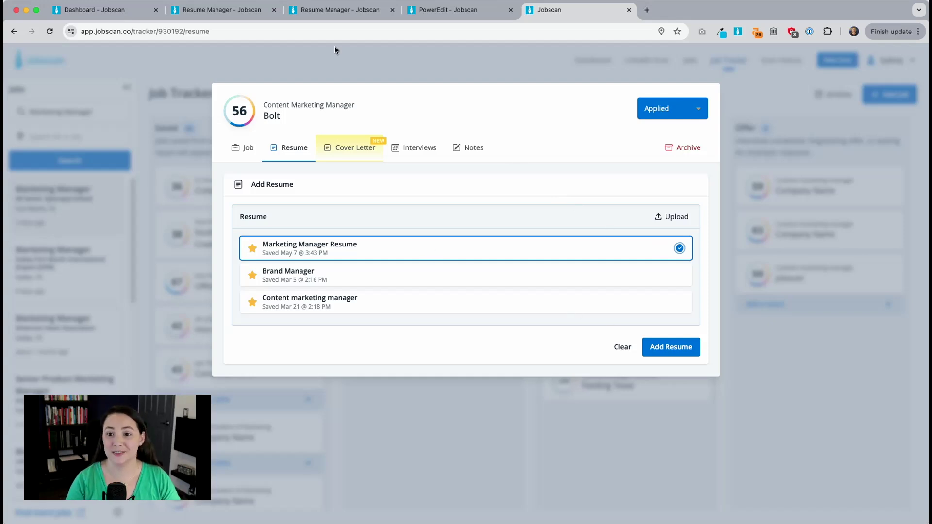
pyautogui.click(242, 13)
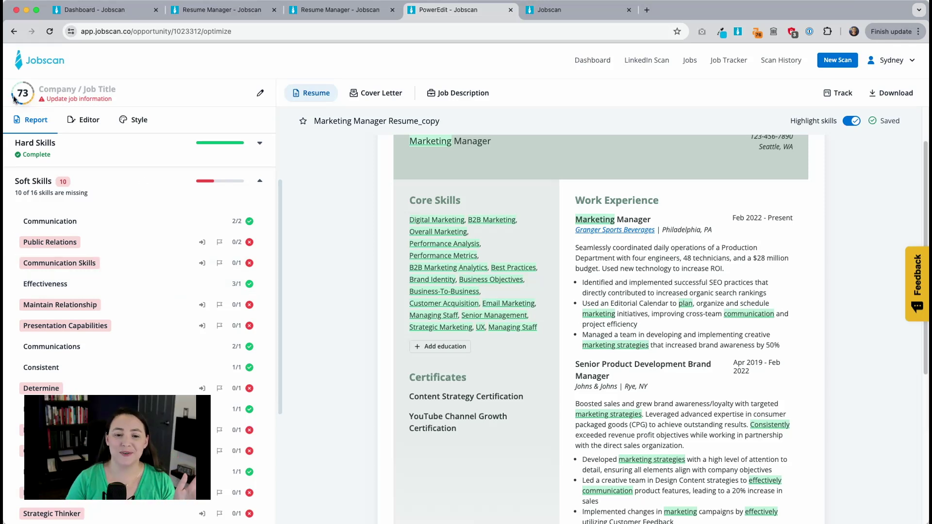
# Step: Add Public Relations, Communication Skills, Maintain Relationship, Presentation Capabilities, Determine and Leadership to Core Skills
pyautogui.scroll(3, 14, 99)
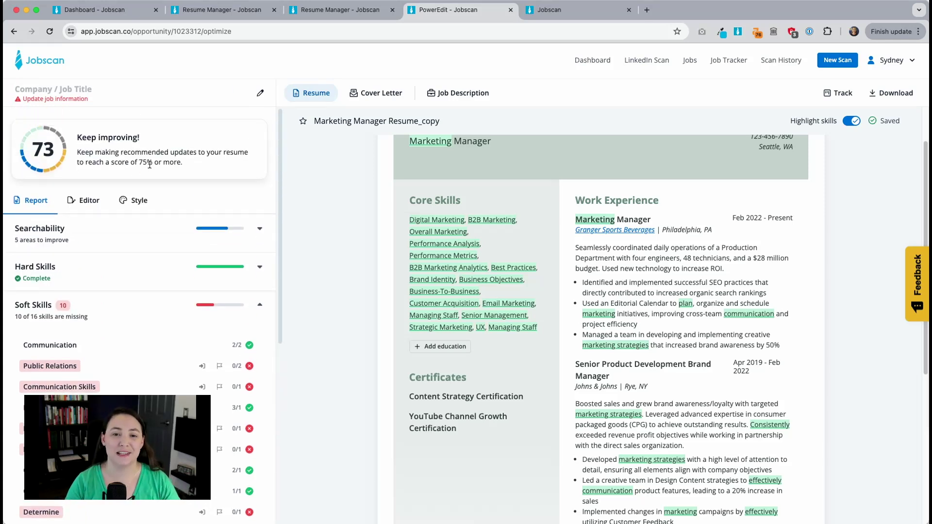
pyautogui.scroll(-1, 166, 333)
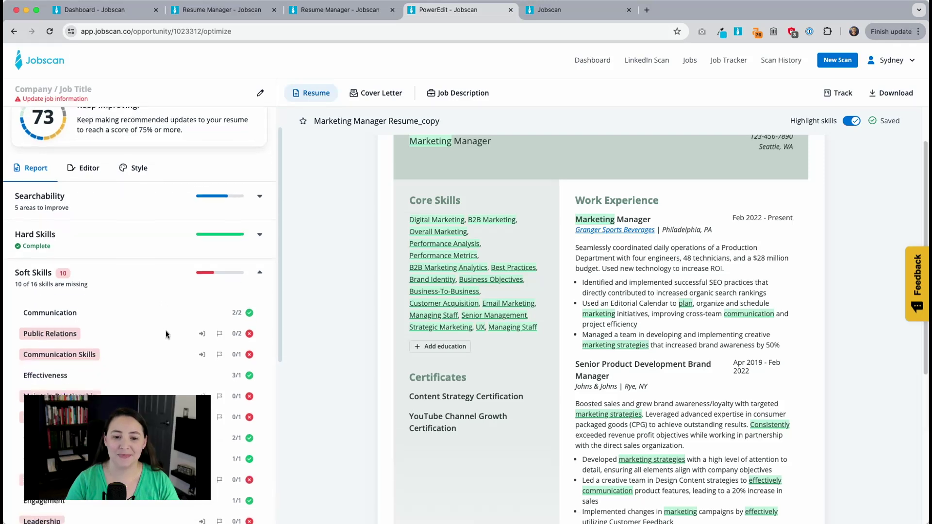
pyautogui.scroll(-3, 165, 334)
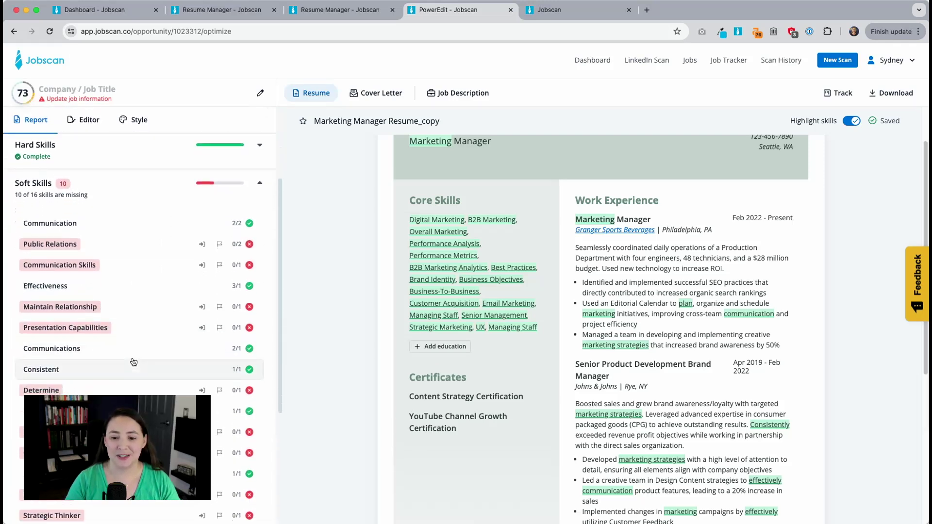
pyautogui.click(202, 244)
pyautogui.click(202, 265)
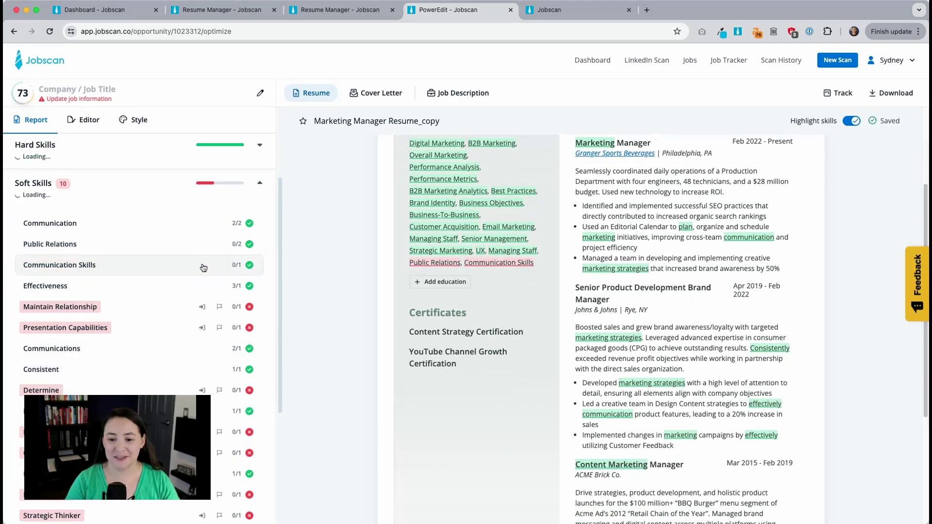
pyautogui.click(202, 307)
pyautogui.click(202, 328)
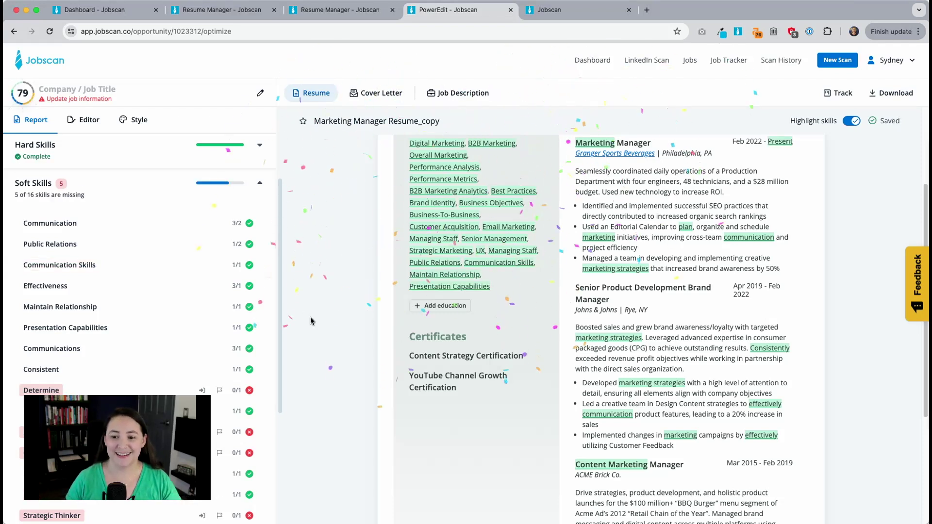
pyautogui.scroll(-3, 200, 335)
pyautogui.click(201, 328)
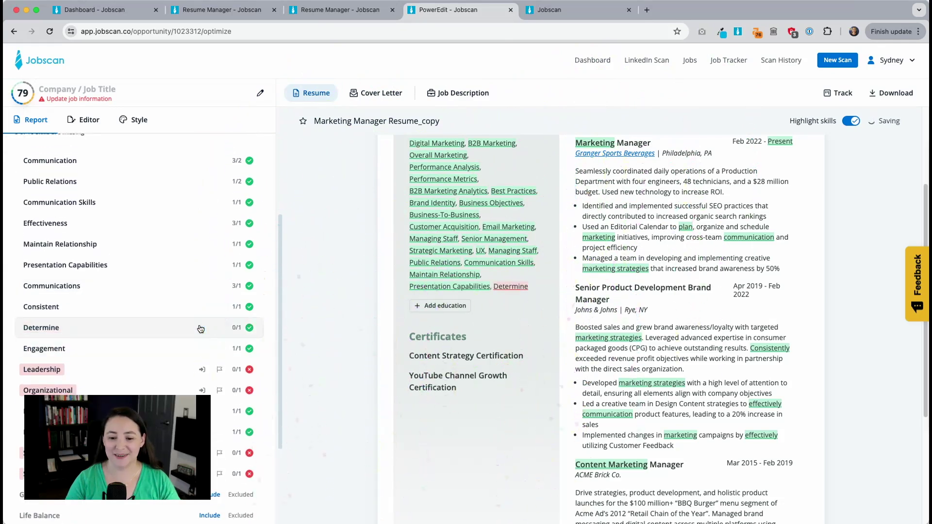
pyautogui.click(202, 369)
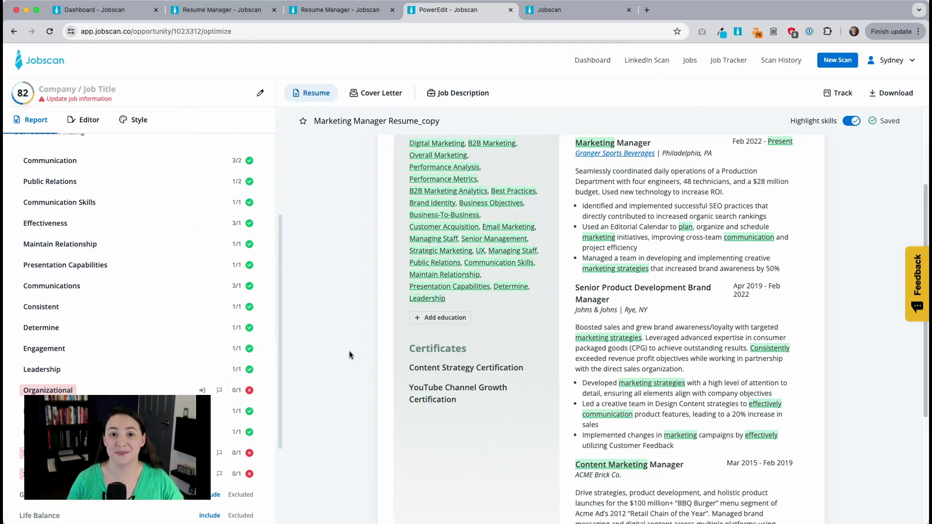
pyautogui.scroll(4, 207, 347)
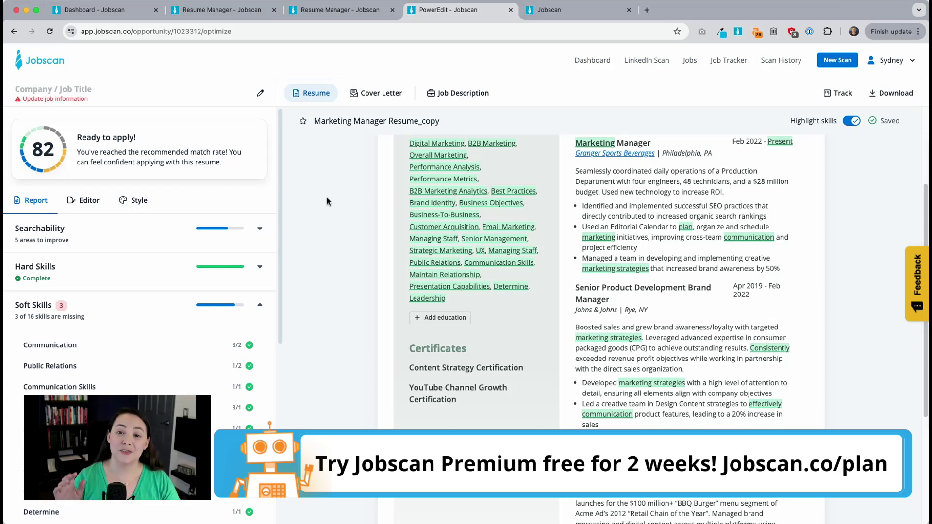
pyautogui.scroll(3, 327, 198)
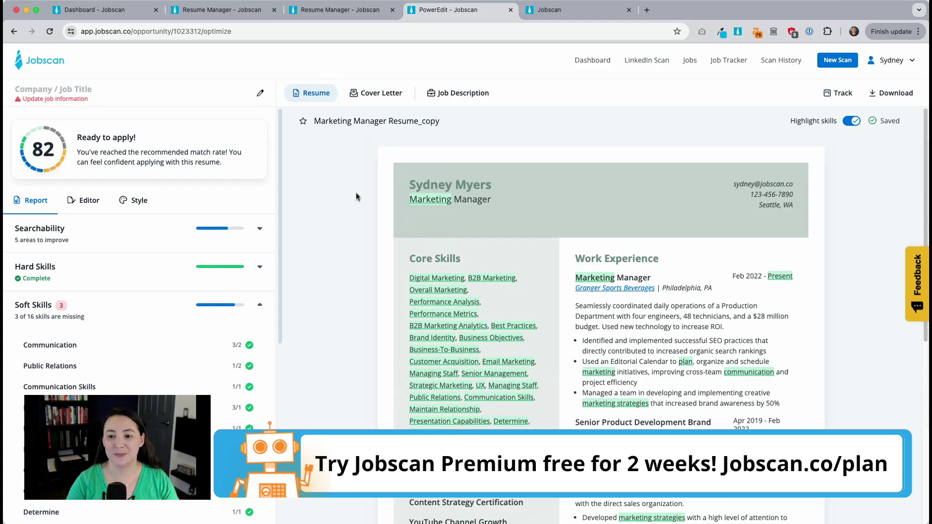